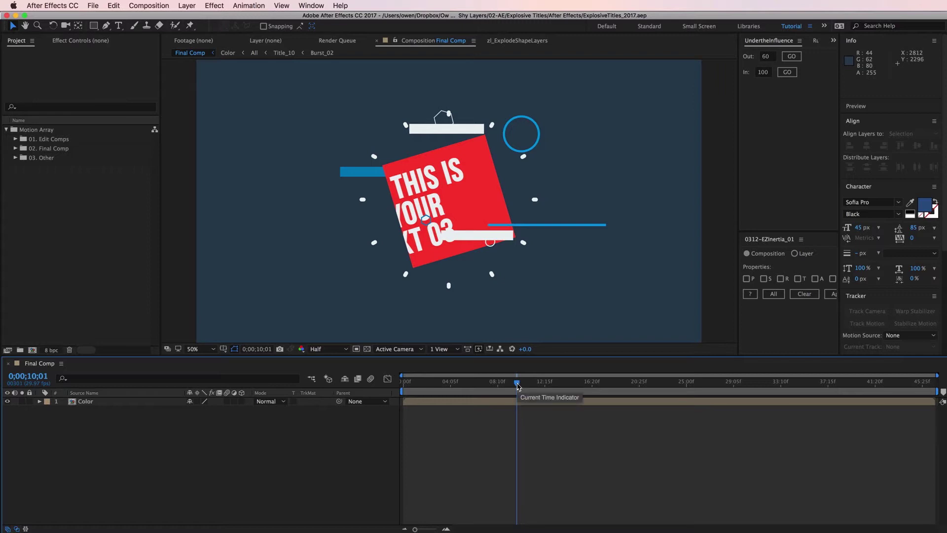
# Set Final Comp to 0;00;10;02 and open the Color precomposition from its layer
pyautogui.moveTo(517, 388); pyautogui.dragTo(517, 387)
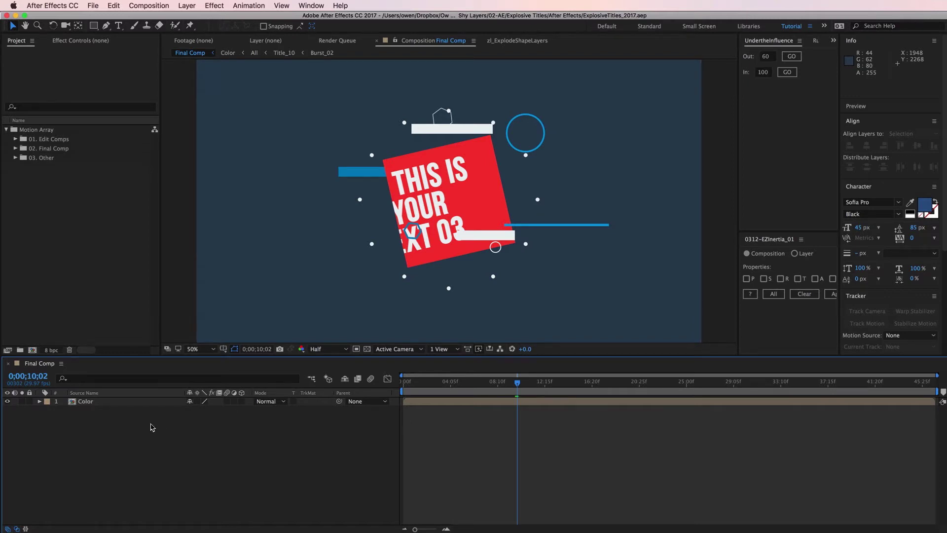
pyautogui.click(95, 401)
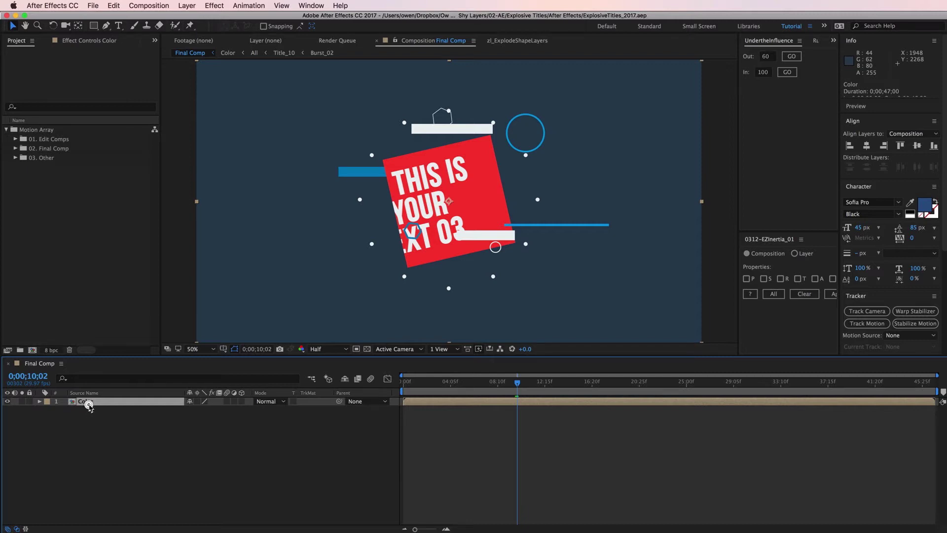
pyautogui.doubleClick(87, 401)
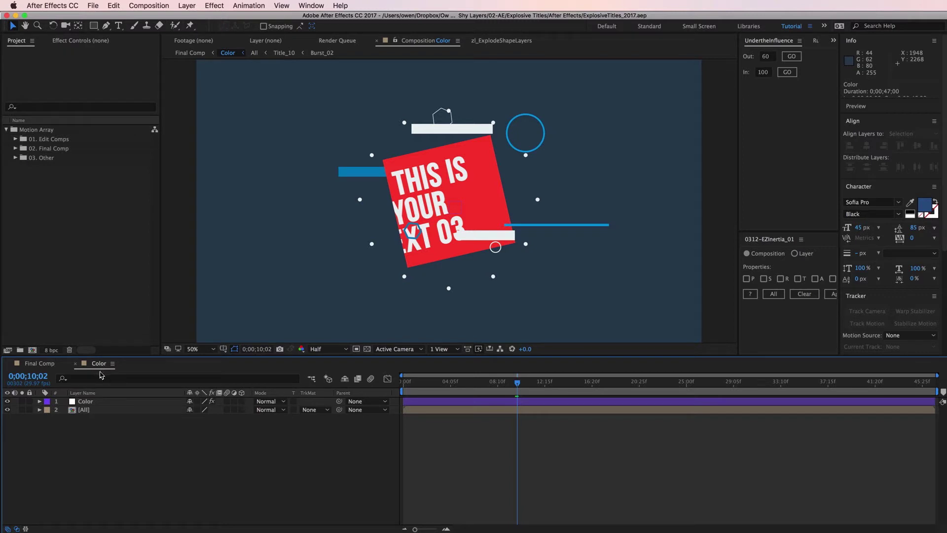
# Open the [All] precomposition nested inside the Color composition
pyautogui.click(46, 364)
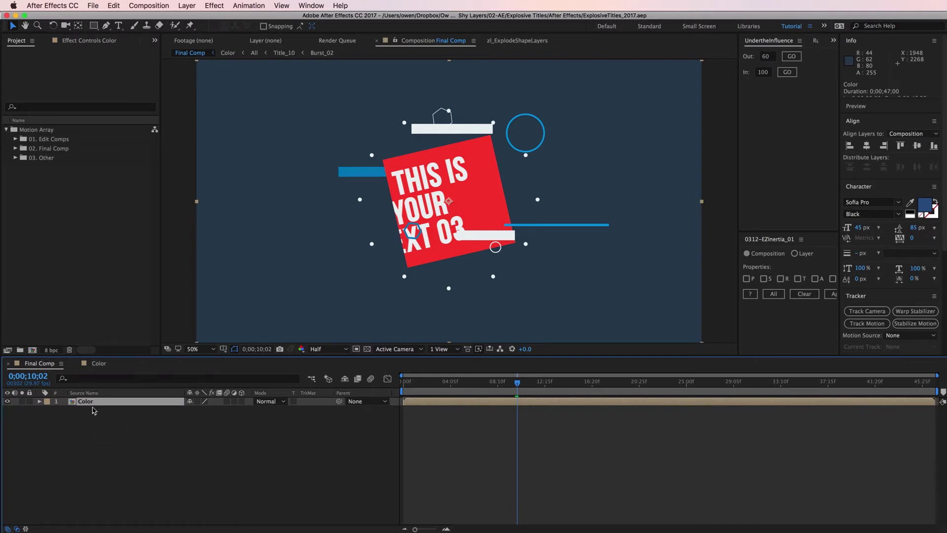
pyautogui.click(99, 364)
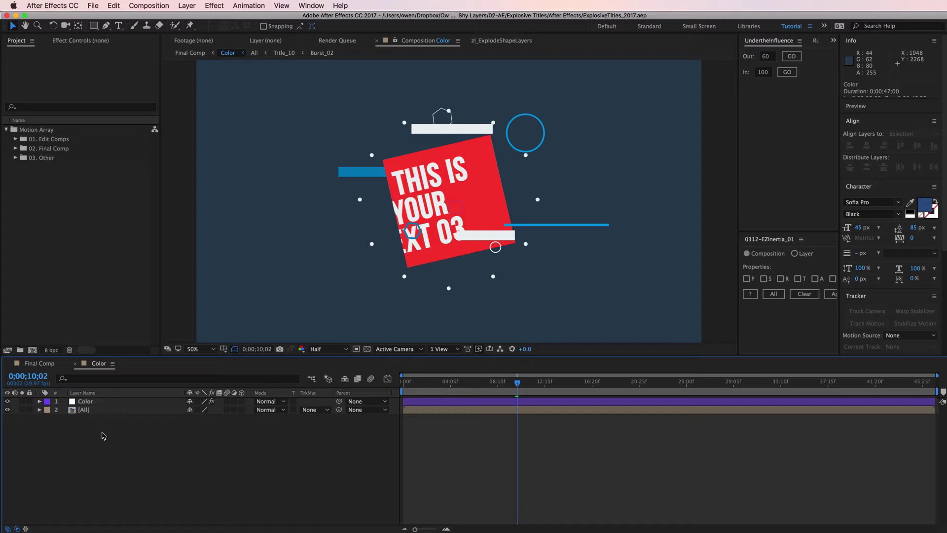
pyautogui.doubleClick(83, 410)
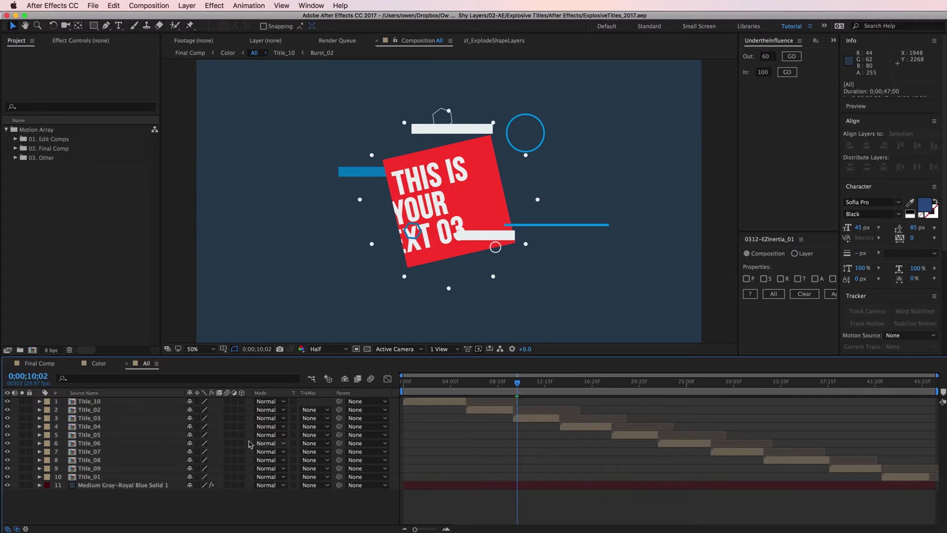
# Drill into Title_03 and Title_03 Text, scrub until the red square sits straight, then return to Title_03
pyautogui.click(97, 417)
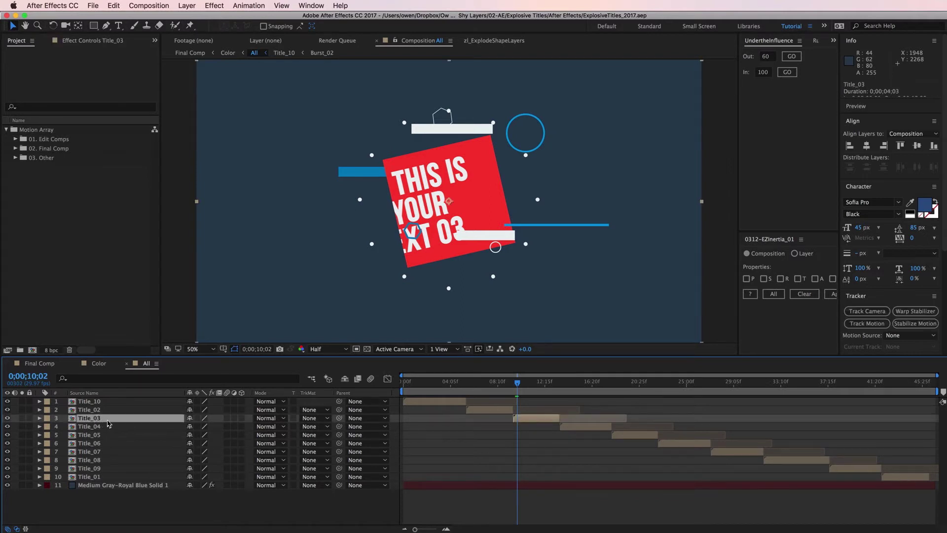
pyautogui.click(143, 419)
pyautogui.doubleClick(143, 419)
pyautogui.doubleClick(108, 402)
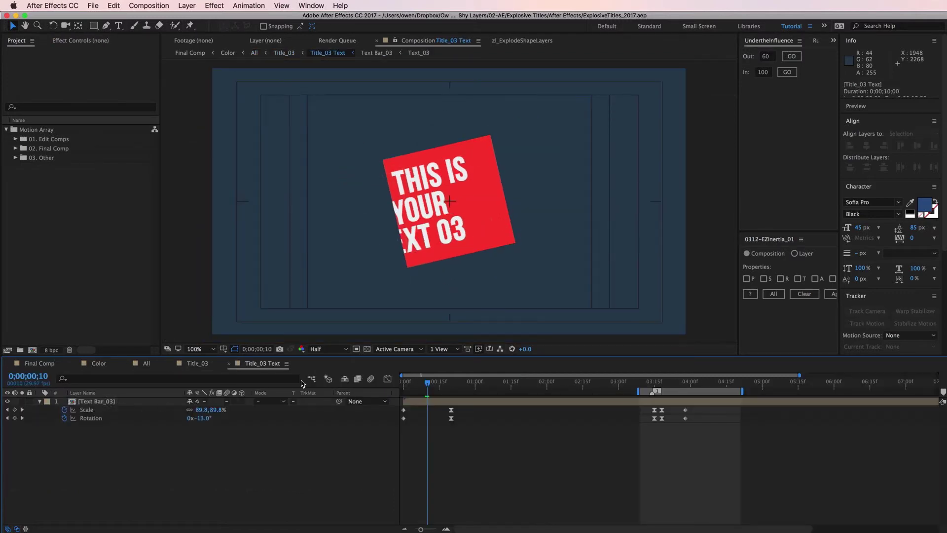
pyautogui.moveTo(428, 382)
pyautogui.mouseDown()
pyautogui.moveTo(501, 385)
pyautogui.moveTo(405, 385)
pyautogui.moveTo(477, 387)
pyautogui.moveTo(419, 395)
pyautogui.moveTo(437, 395)
pyautogui.mouseUp()
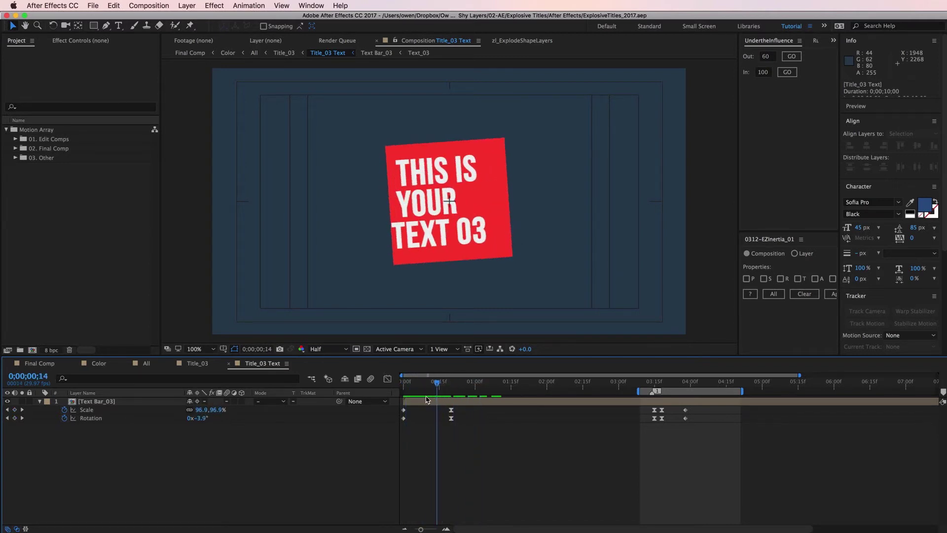
pyautogui.click(197, 363)
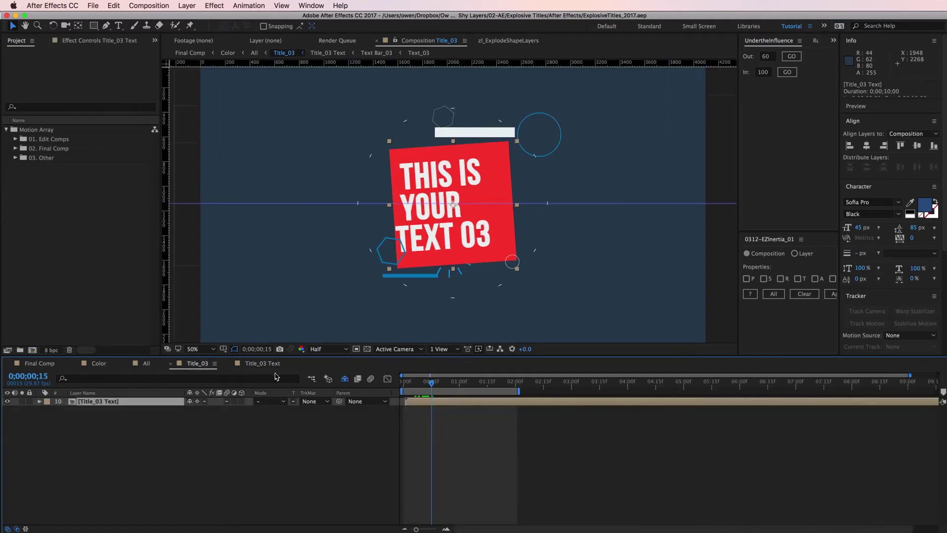
# Reveal shy layers at the burst intro, toggle Shy on layers 1–9, and re-enable Hide Shy Layers
pyautogui.moveTo(432, 384)
pyautogui.mouseDown()
pyautogui.moveTo(414, 386)
pyautogui.moveTo(424, 384)
pyautogui.mouseUp()
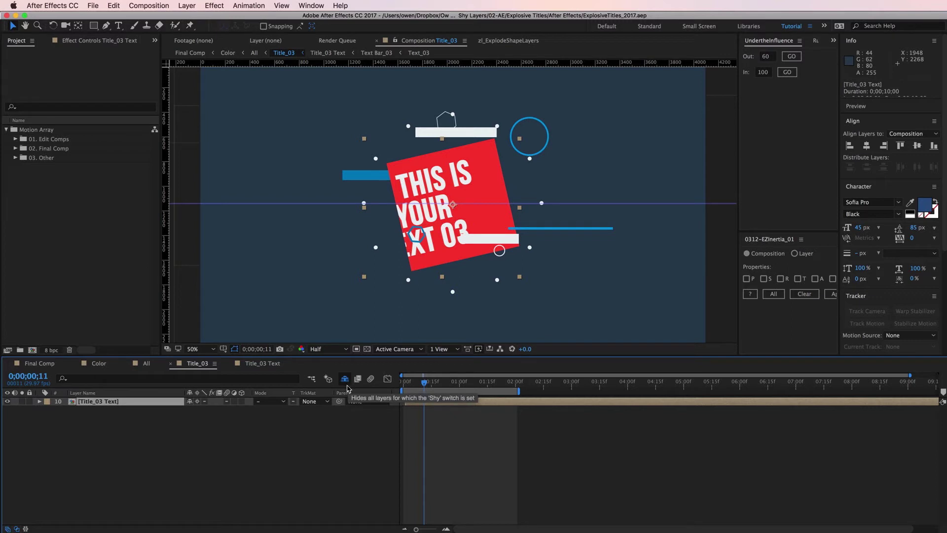
pyautogui.click(346, 384)
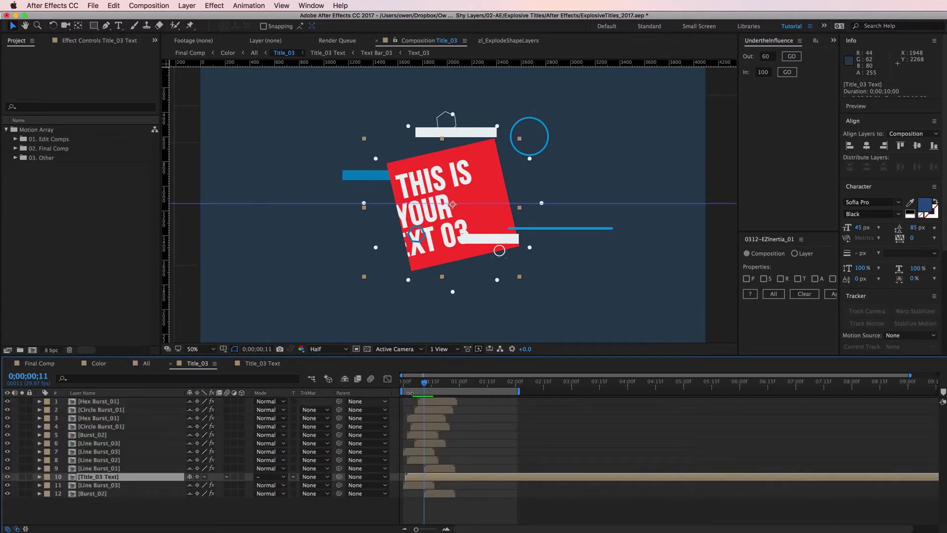
pyautogui.click(422, 383)
pyautogui.moveTo(423, 387); pyautogui.dragTo(424, 387)
pyautogui.moveTo(190, 401); pyautogui.dragTo(191, 495)
pyautogui.click(345, 380)
# Lock Hex Burst_01, then solo layers 1 through 7 one at a time to preview each burst
pyautogui.click(29, 401)
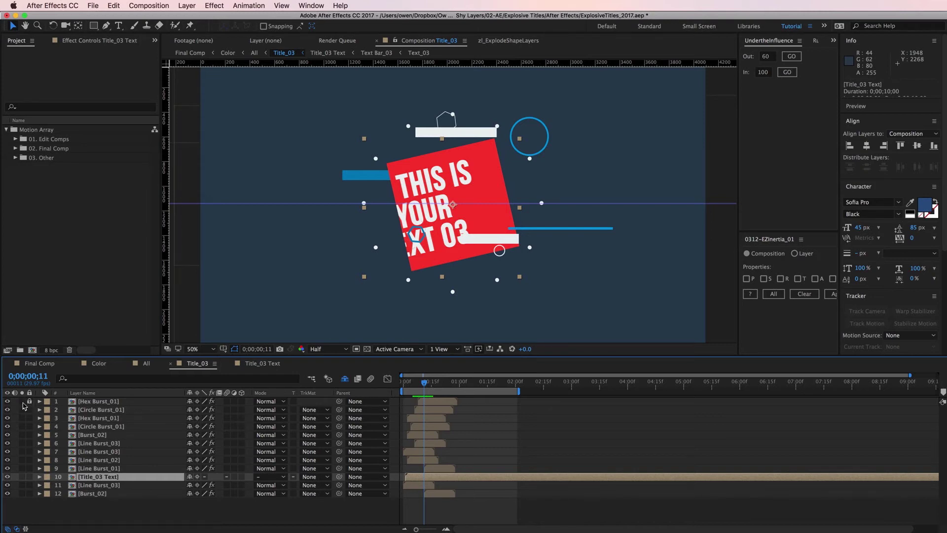
pyautogui.click(22, 401)
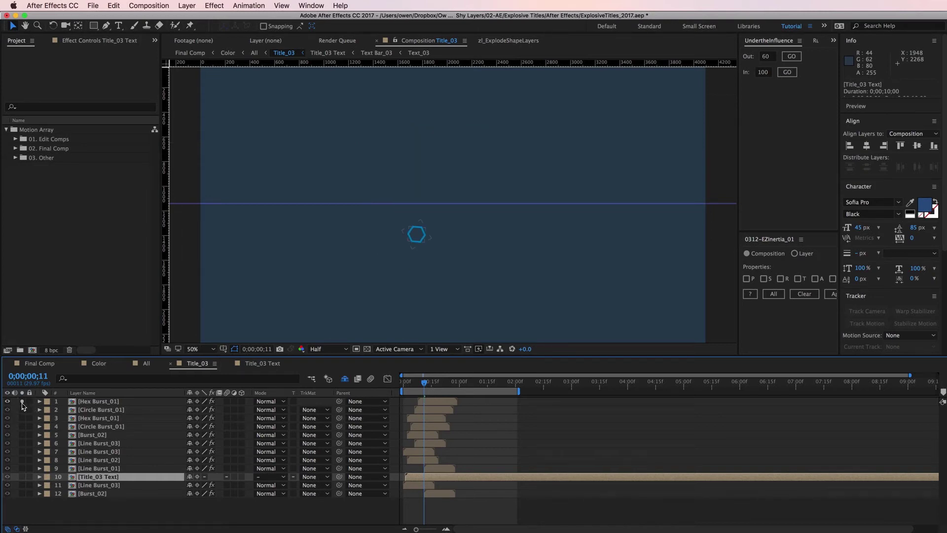
pyautogui.click(21, 401)
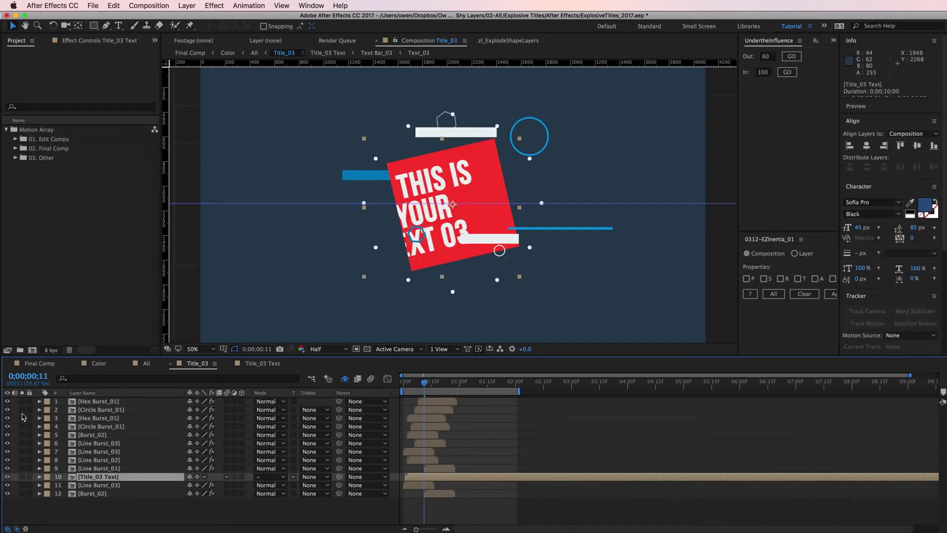
pyautogui.click(22, 410)
pyautogui.click(22, 410)
pyautogui.click(23, 418)
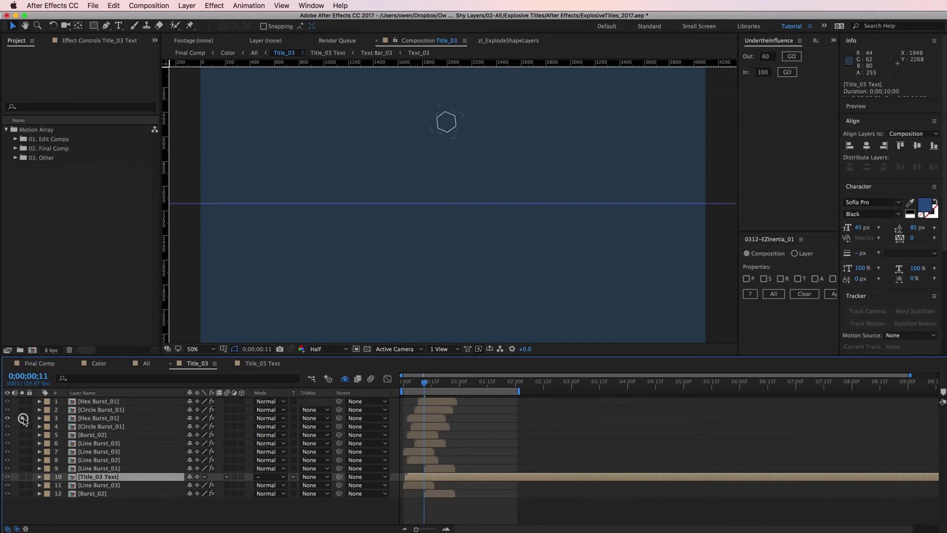
pyautogui.click(22, 418)
pyautogui.click(22, 426)
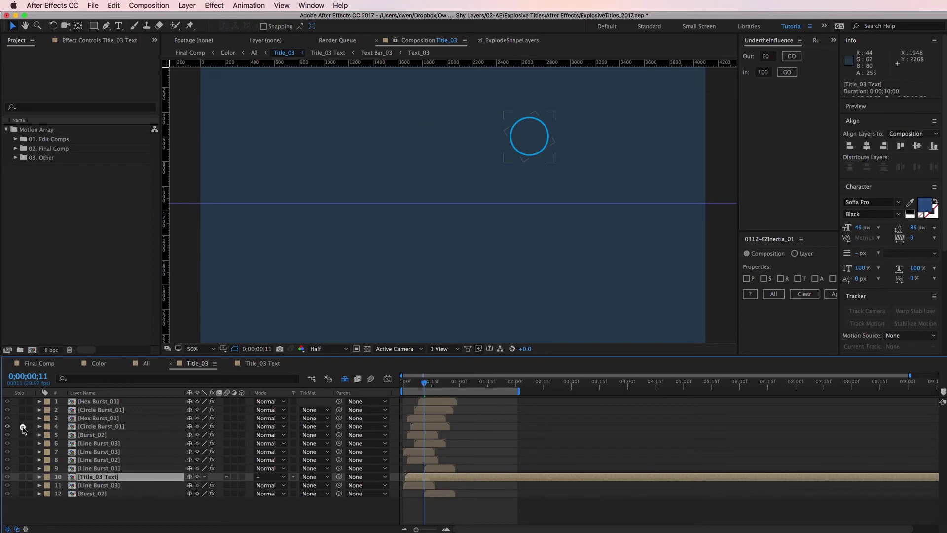
pyautogui.click(22, 426)
pyautogui.click(22, 434)
pyautogui.click(22, 434)
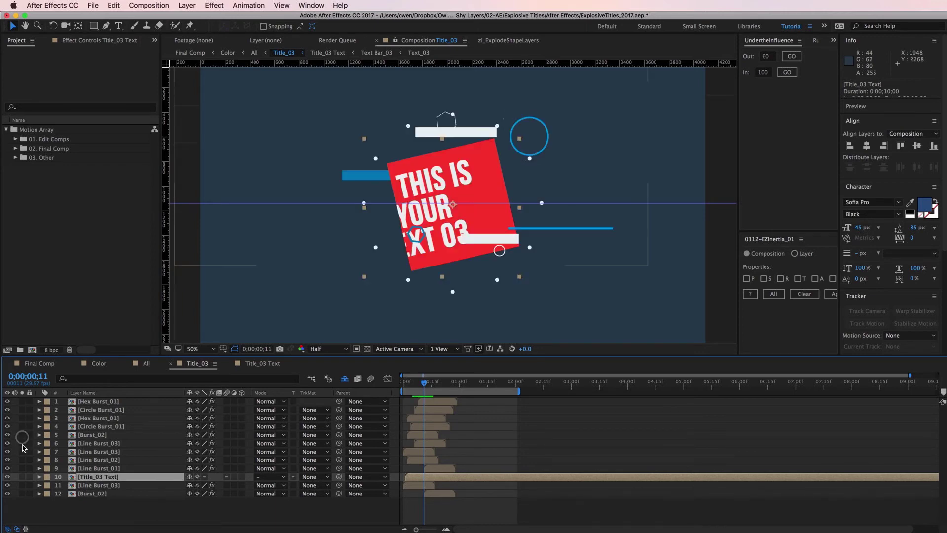
pyautogui.click(23, 443)
pyautogui.click(22, 443)
pyautogui.click(22, 452)
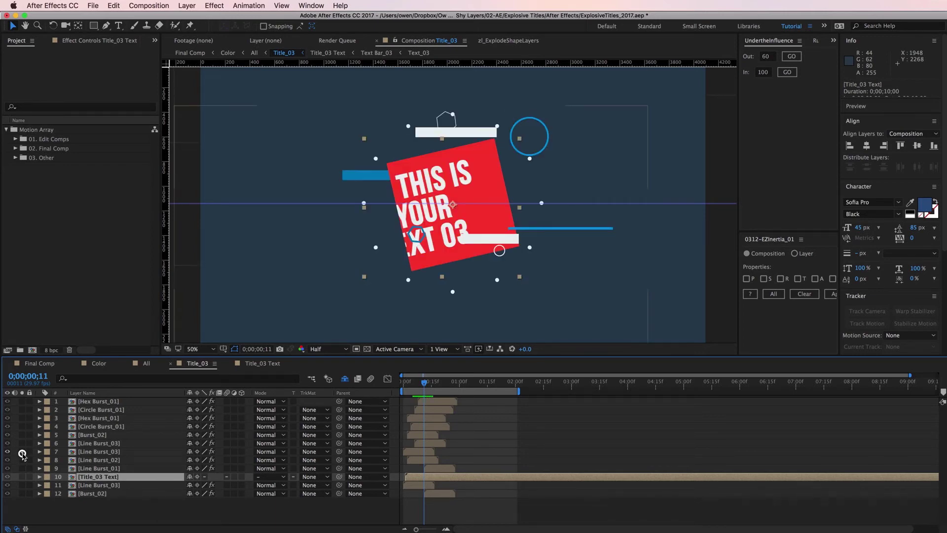
# Solo Hex Burst_01 with Line Burst_03, select both layers, then turn soloing off
pyautogui.click(22, 401)
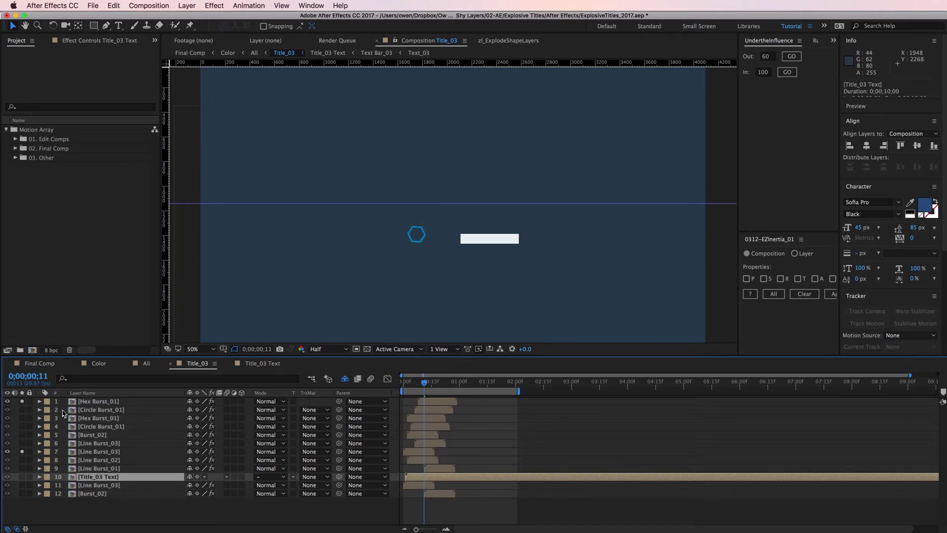
pyautogui.click(101, 401)
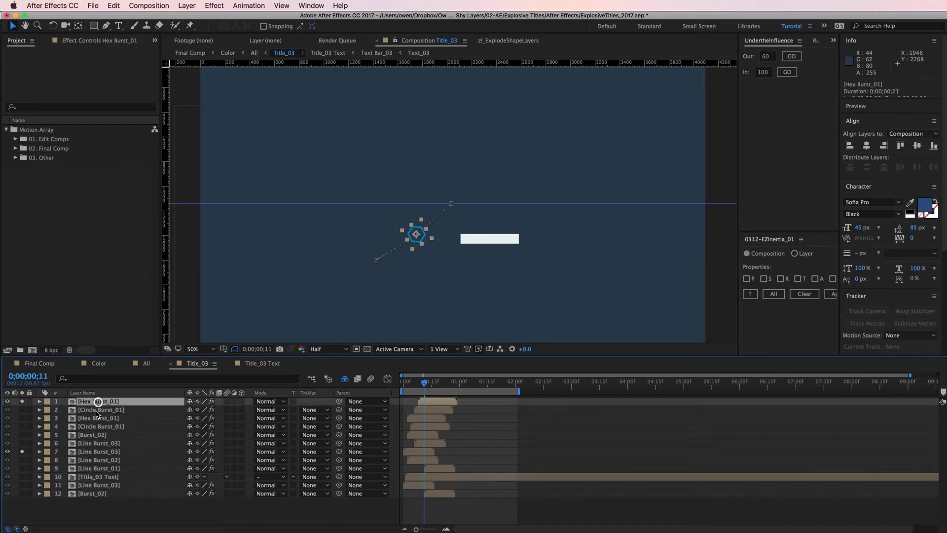
pyautogui.keyDown('super'); pyautogui.click(87, 451); pyautogui.keyUp('super')
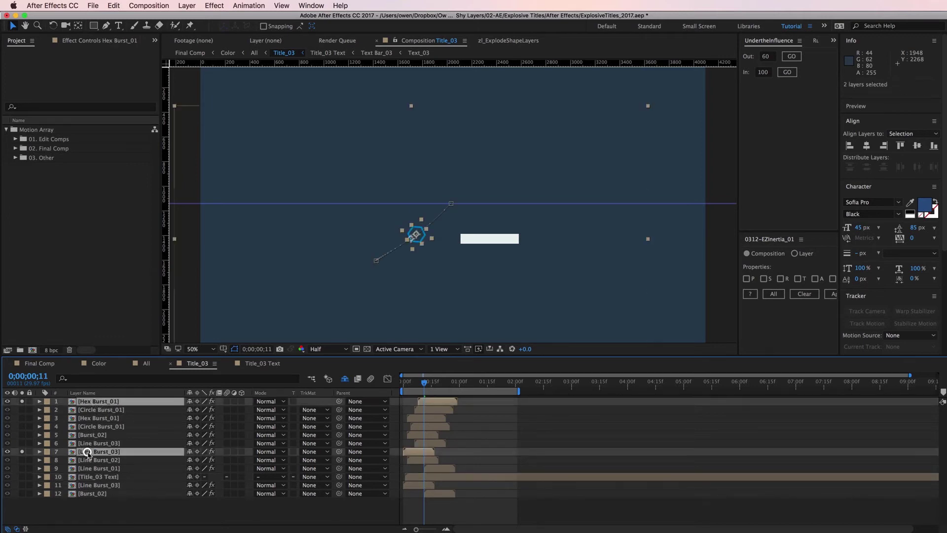
pyautogui.click(8, 402)
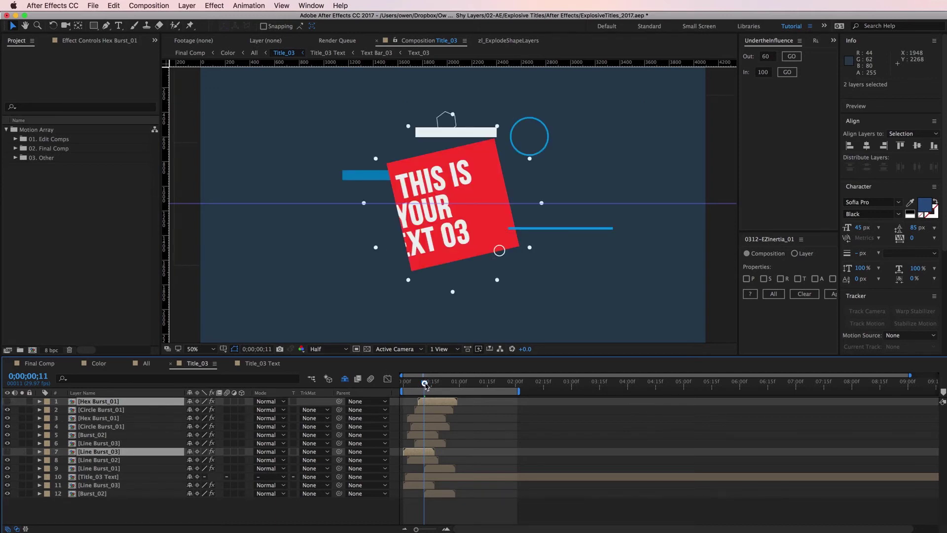
# Scrub a few frames later and deselect the two burst layers
pyautogui.moveTo(426, 385); pyautogui.dragTo(438, 390)
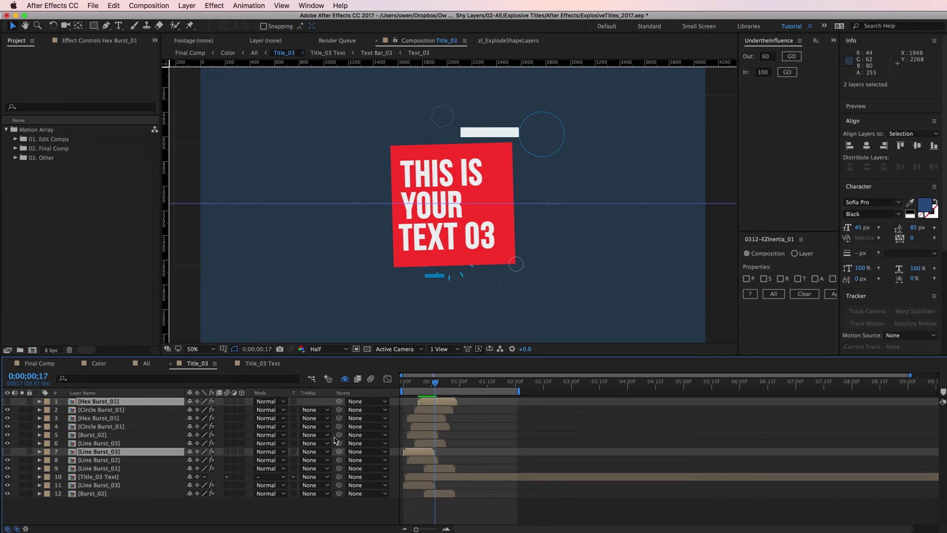
pyautogui.click(257, 509)
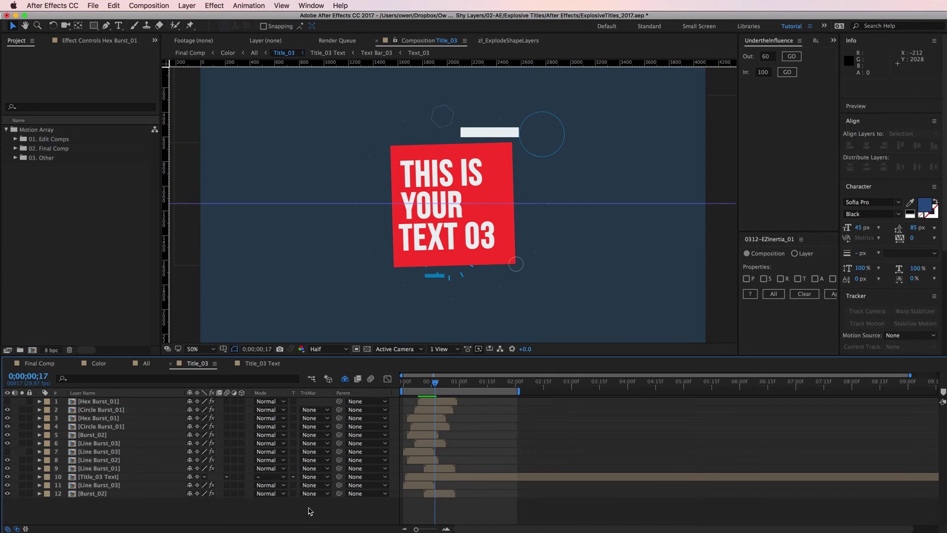
# Reveal Title_03 in the Project panel and move it into the 01. Edit Comps folder
pyautogui.rightClick(311, 512)
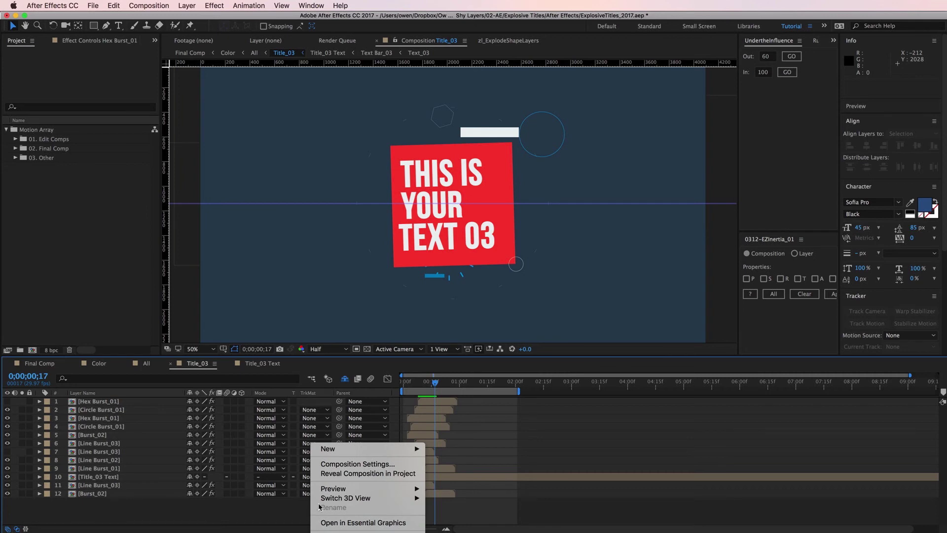
pyautogui.click(353, 475)
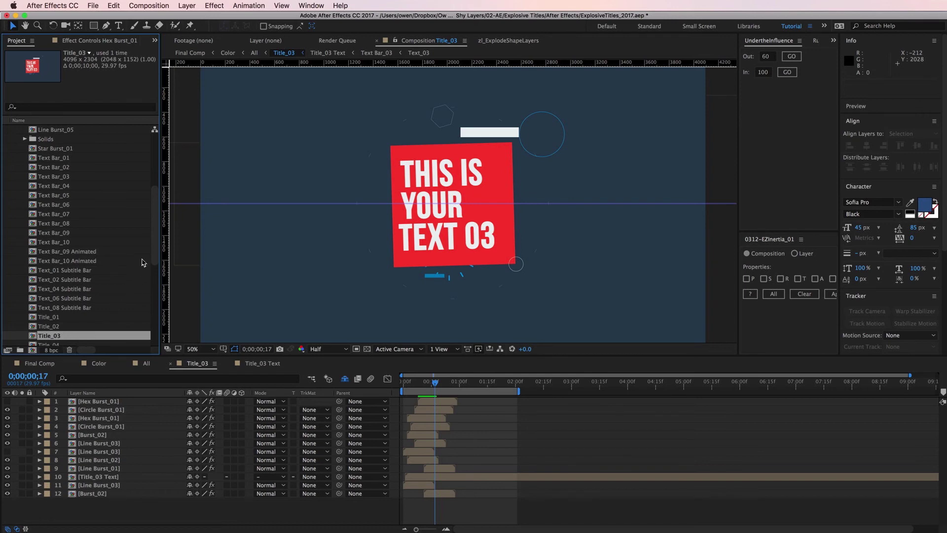
pyautogui.moveTo(154, 246)
pyautogui.mouseDown()
pyautogui.moveTo(154, 195)
pyautogui.moveTo(153, 251)
pyautogui.mouseUp()
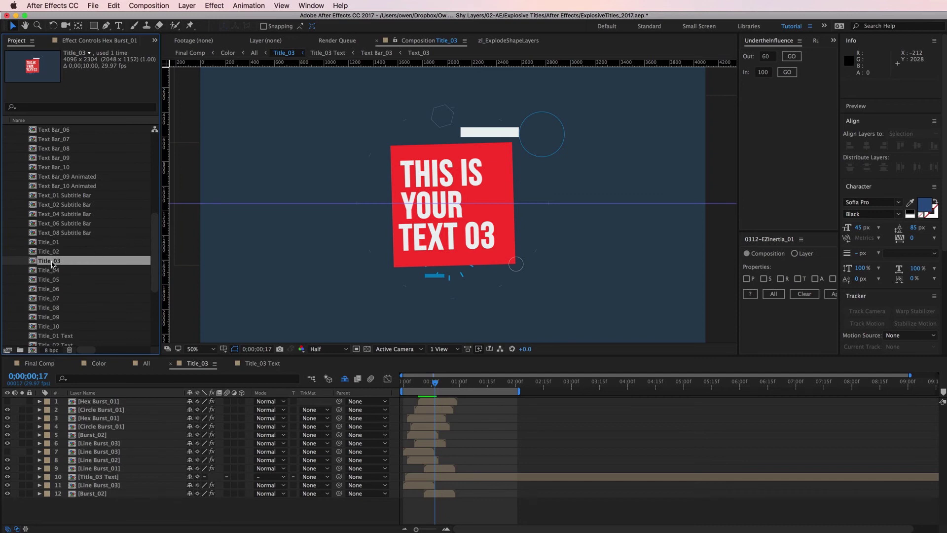
pyautogui.moveTo(52, 262); pyautogui.dragTo(58, 138)
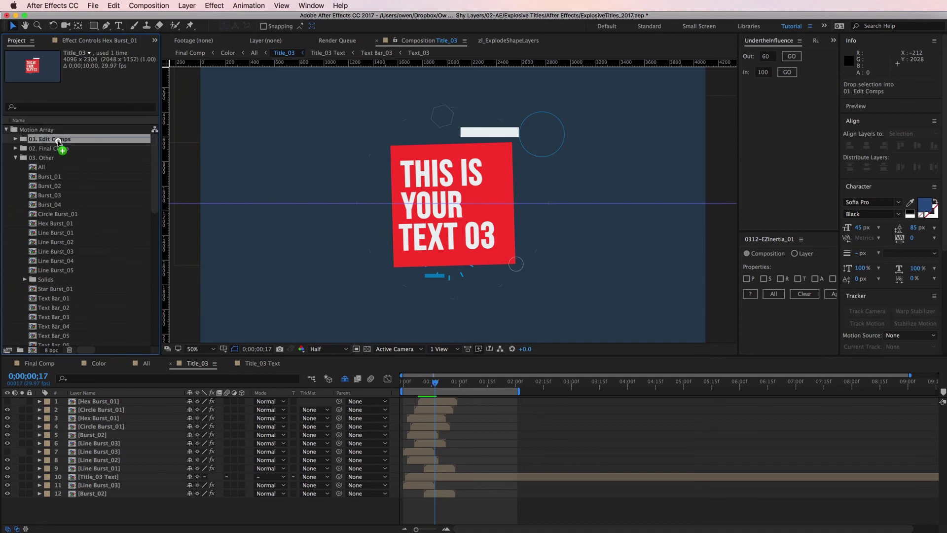
pyautogui.click(15, 157)
pyautogui.click(15, 138)
pyautogui.click(47, 176)
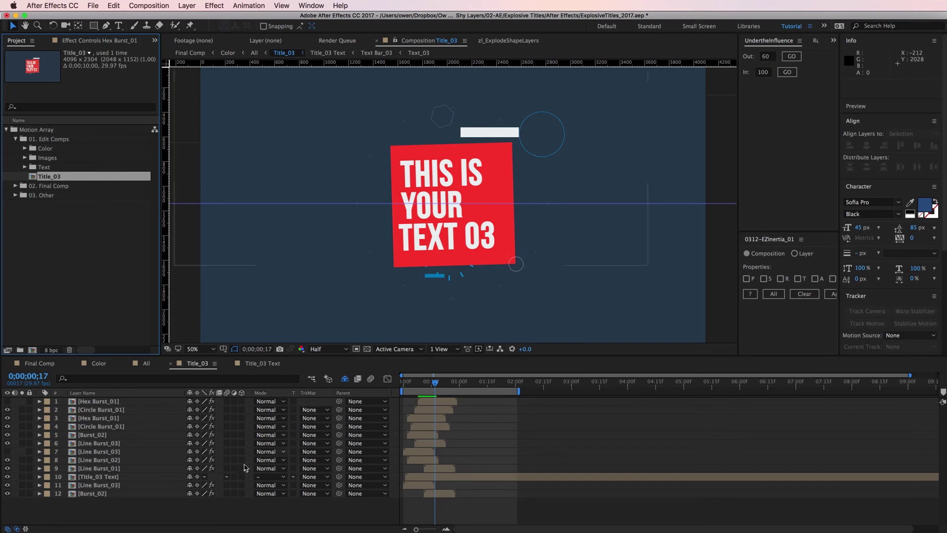
# Use the Composition Mini-Flowchart to go from Title_03 up through Color to Final Comp
pyautogui.click(221, 514)
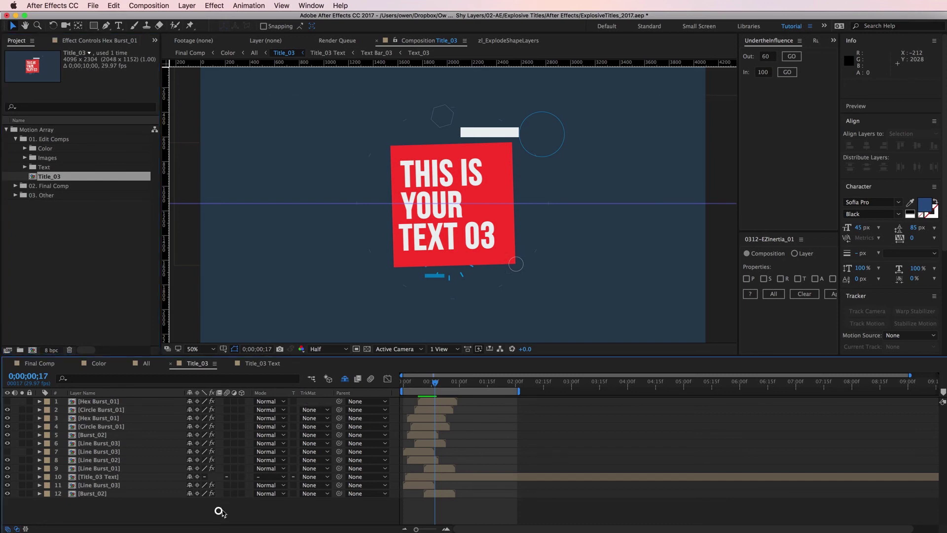
pyautogui.click(312, 380)
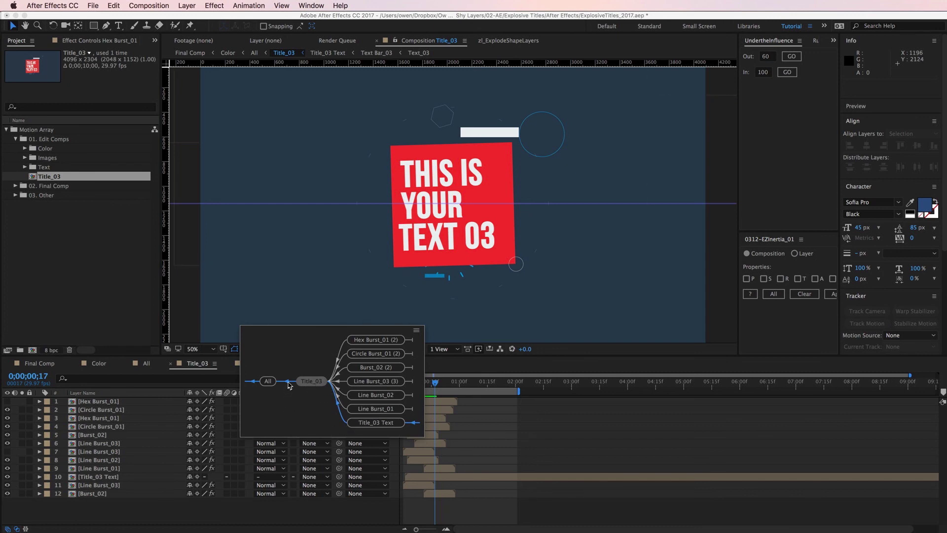
pyautogui.press('Tab')
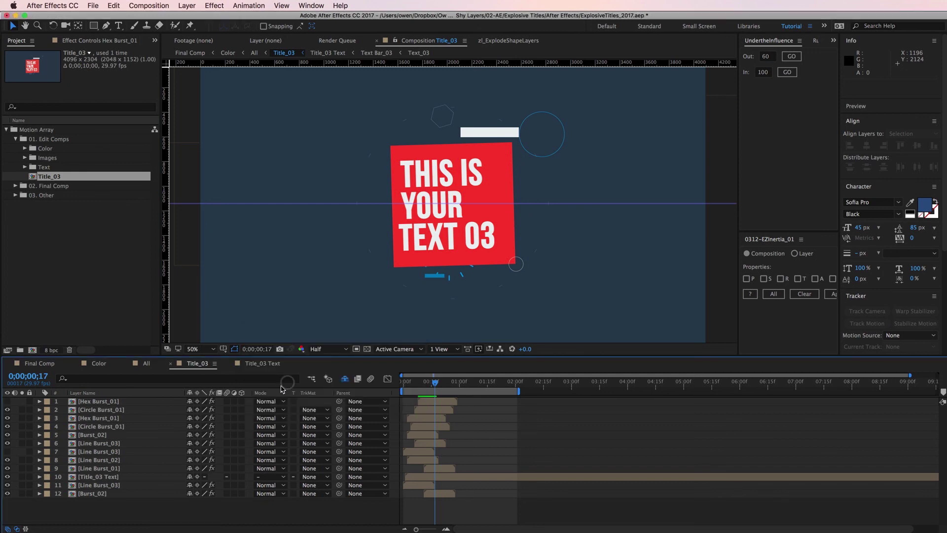
pyautogui.press('Tab')
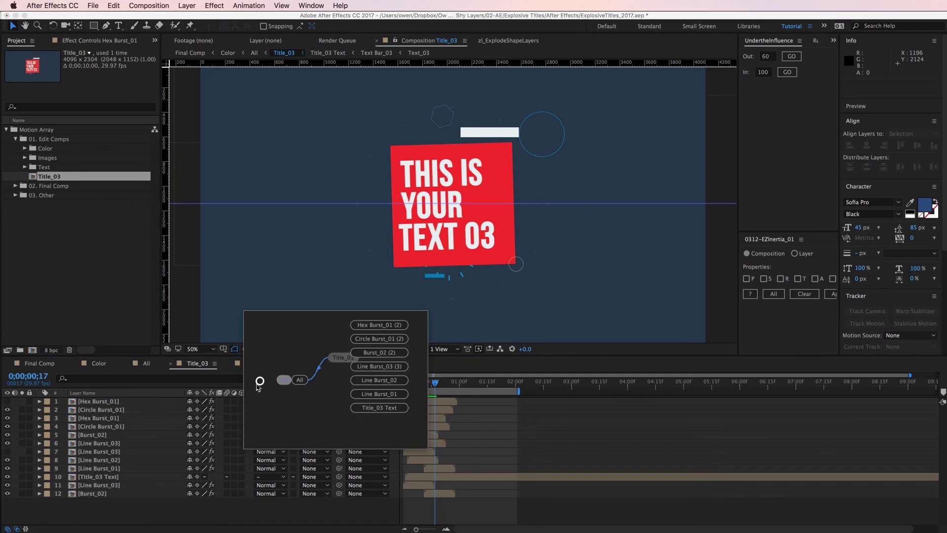
pyautogui.click(267, 385)
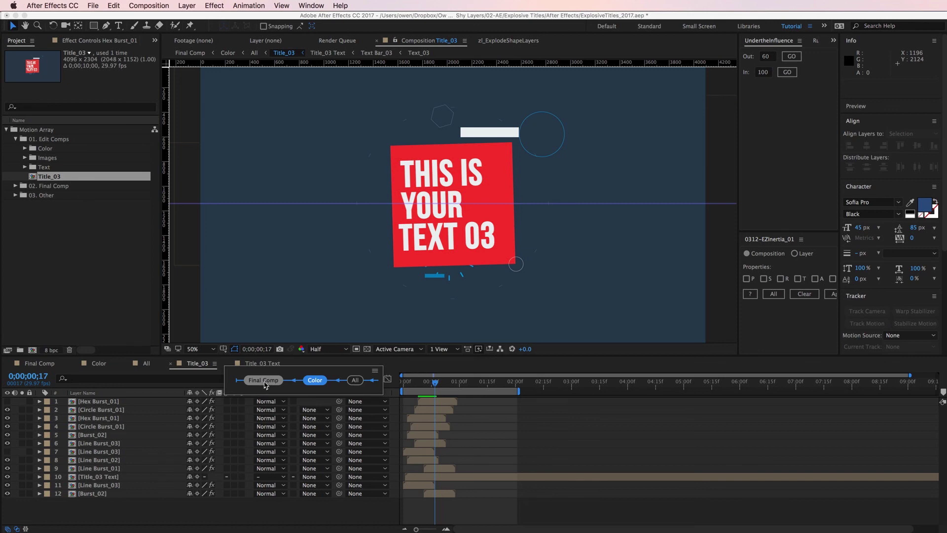
pyautogui.click(264, 380)
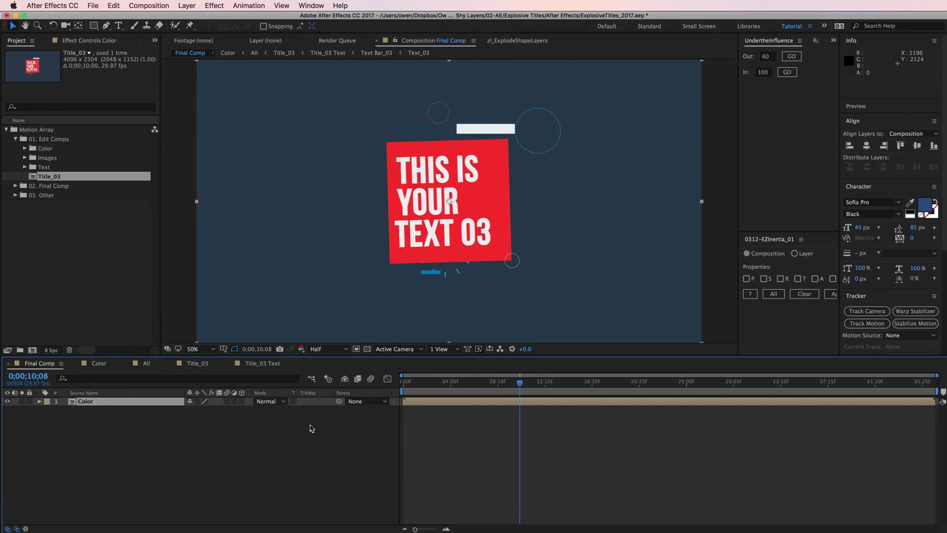
pyautogui.press('Tab')
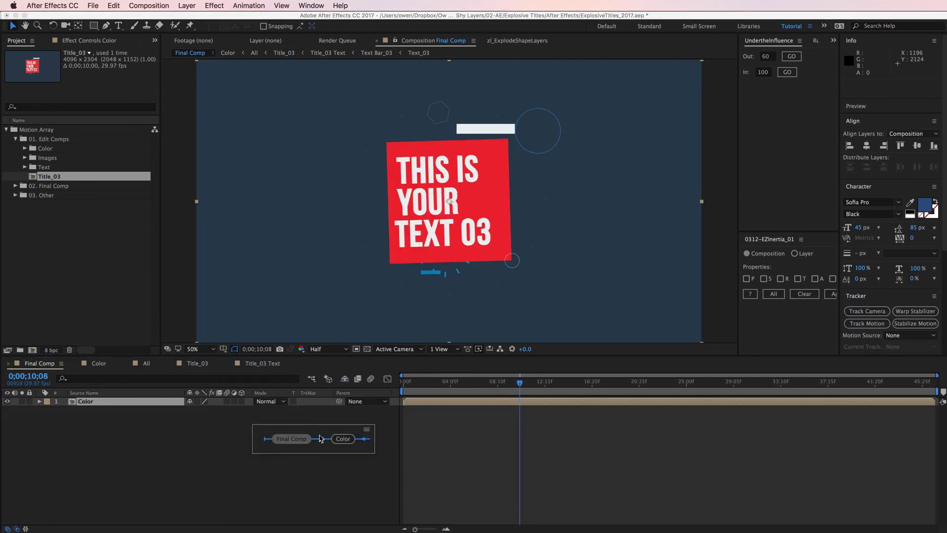
pyautogui.click(218, 453)
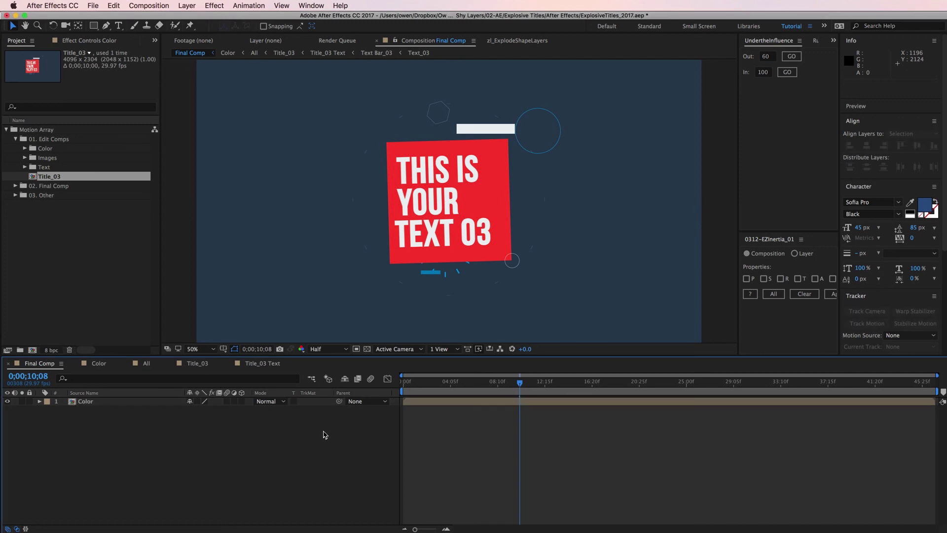